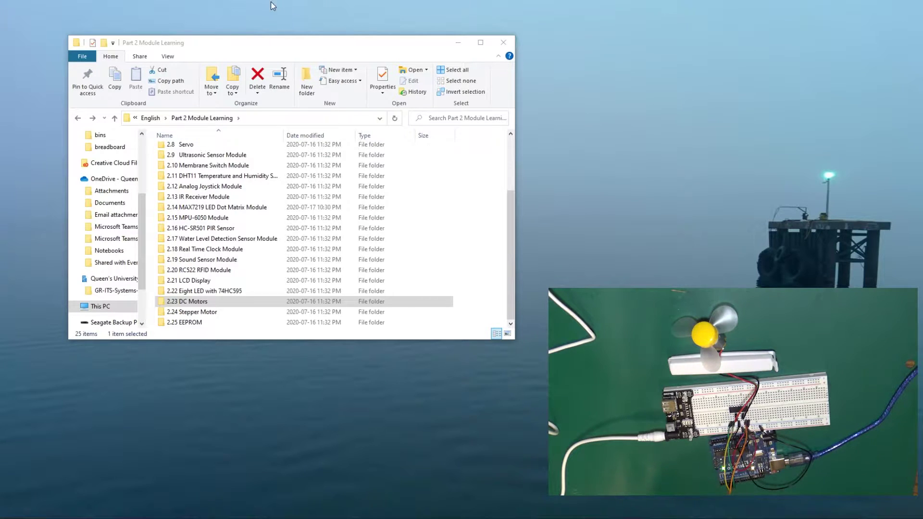
# Open the 2.23 DC Motors lesson folder and its lesson PDF in Chrome
pyautogui.doubleClick(193, 304)
pyautogui.doubleClick(192, 160)
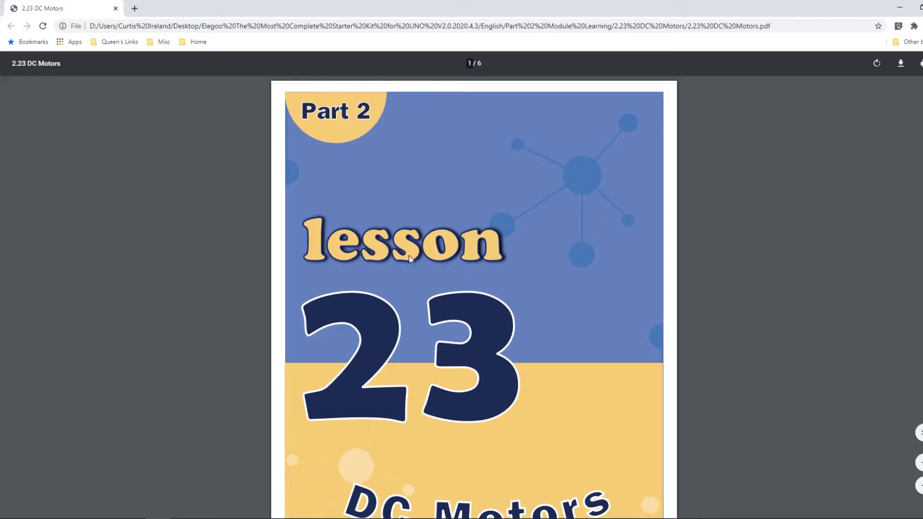
pyautogui.scroll(-2, 405, 253)
pyautogui.scroll(-3, 405, 254)
pyautogui.scroll(-3, 404, 254)
pyautogui.scroll(-3, 405, 251)
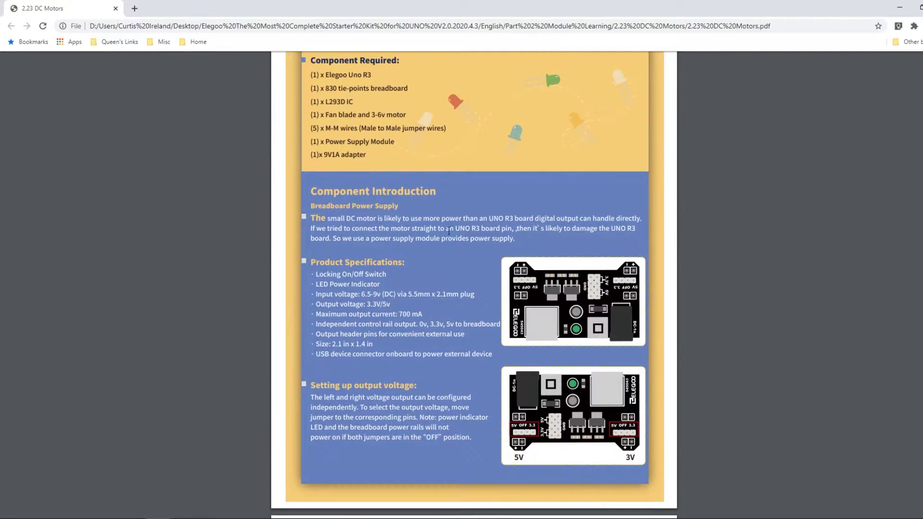
pyautogui.scroll(-2, 492, 332)
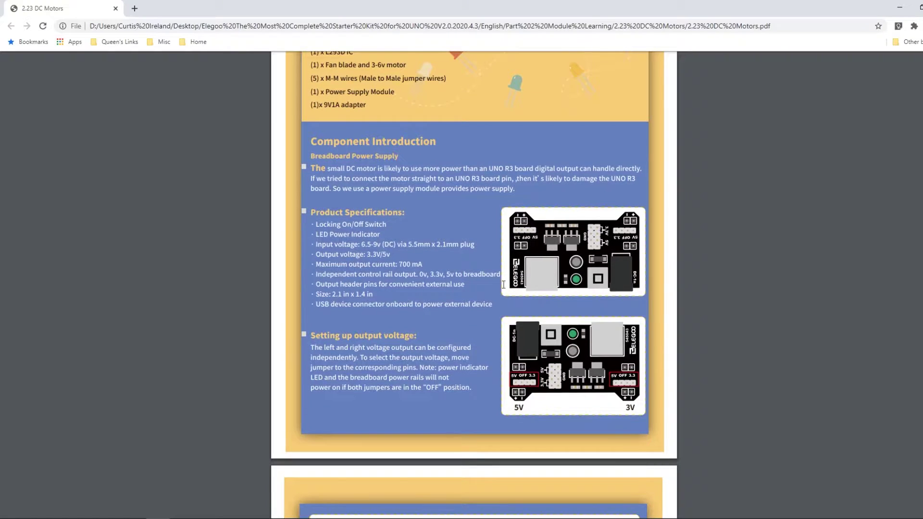
pyautogui.scroll(-10, 485, 334)
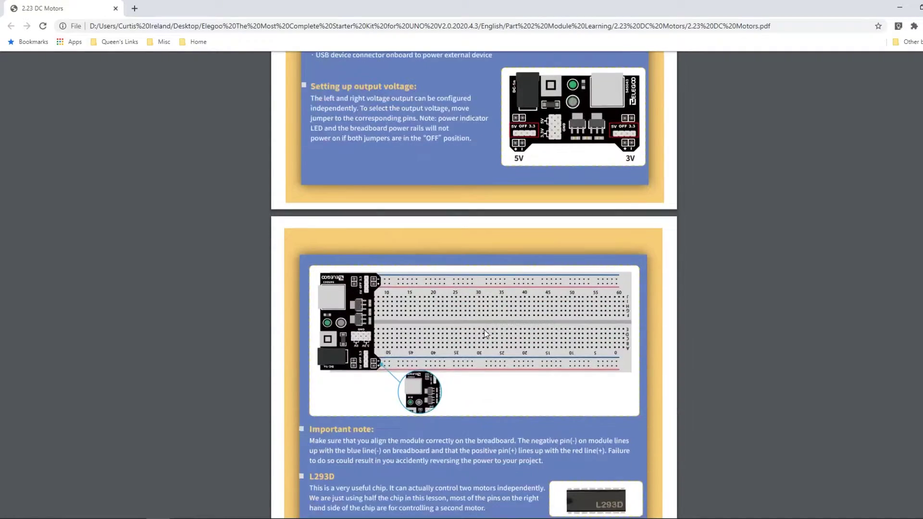
pyautogui.scroll(-2, 485, 334)
pyautogui.scroll(-15, 390, 269)
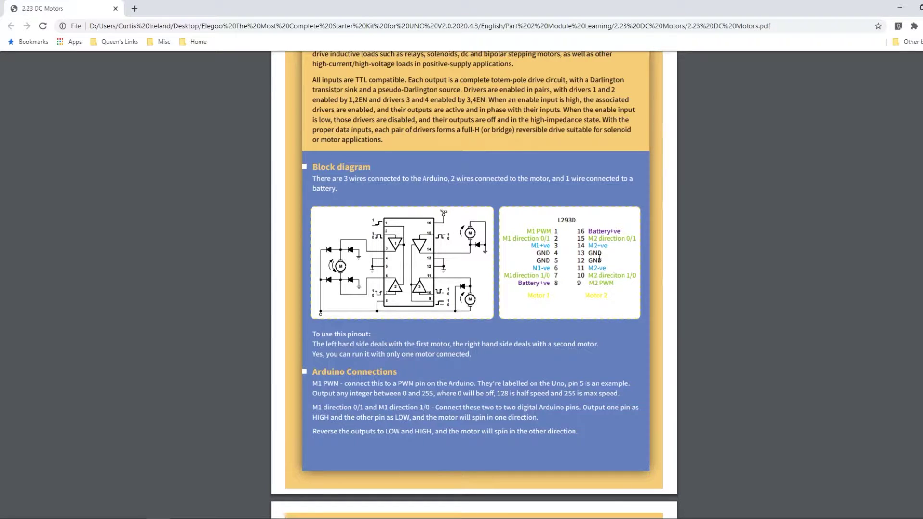
pyautogui.scroll(-5, 600, 260)
pyautogui.scroll(-6, 503, 177)
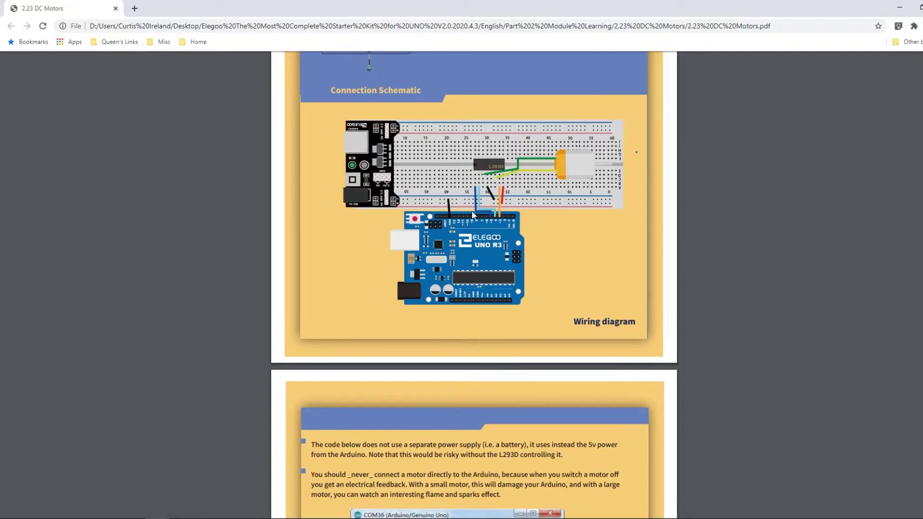
pyautogui.scroll(-1, 473, 215)
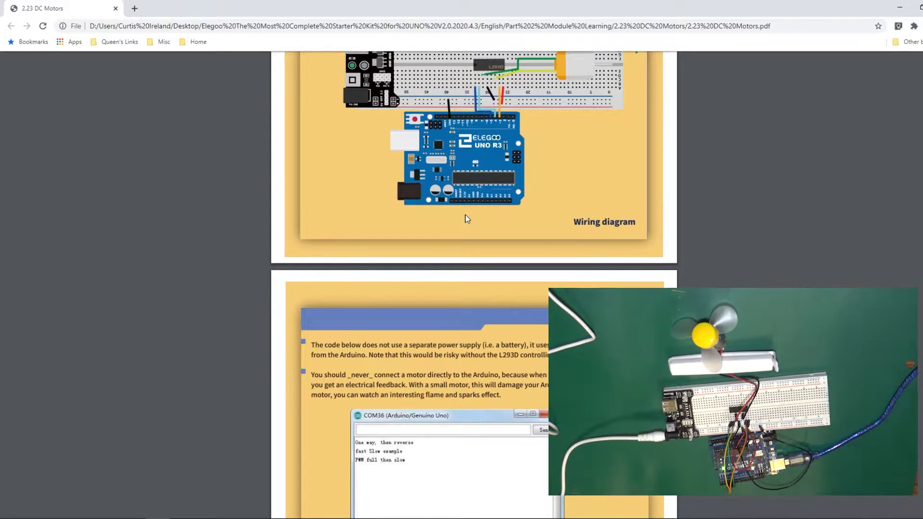
pyautogui.scroll(2, 466, 219)
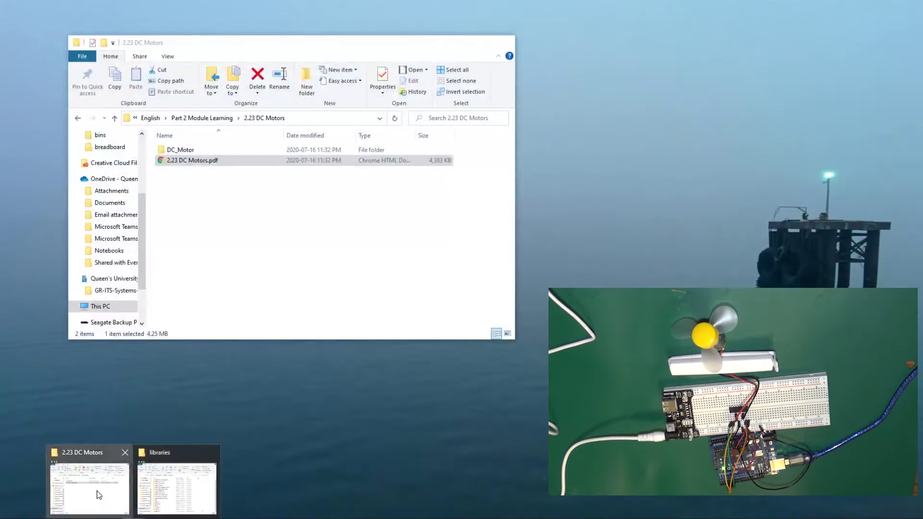
# Open the DC_Motor sketch folder and switch to the DC_Motor sketch window in Arduino IDE
pyautogui.click(89, 489)
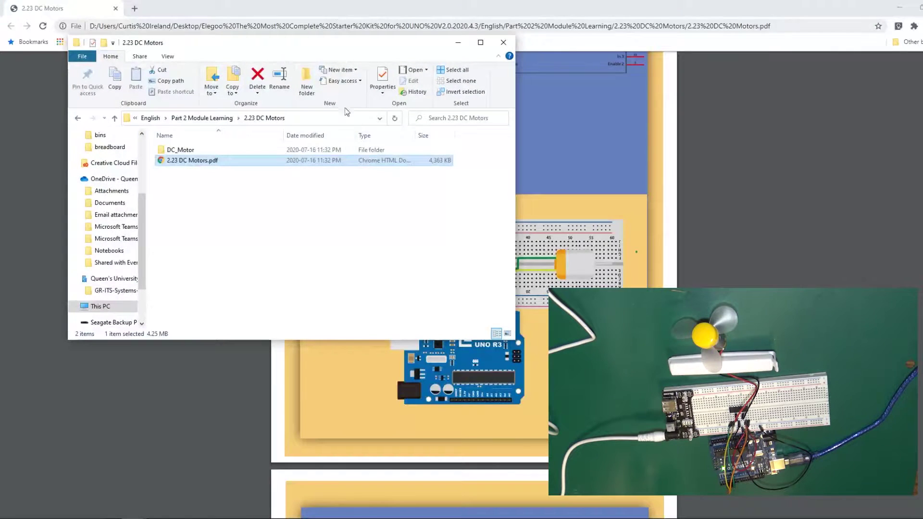
pyautogui.doubleClick(183, 150)
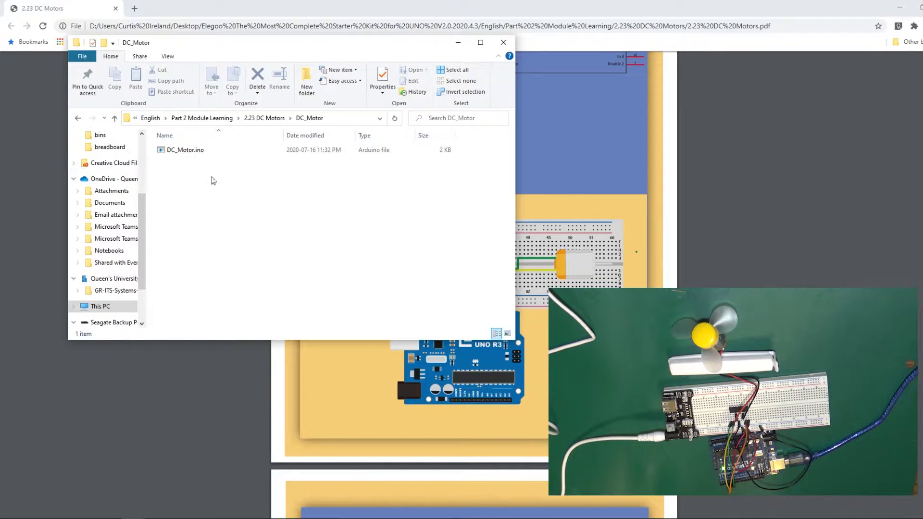
pyautogui.moveTo(109, 511)
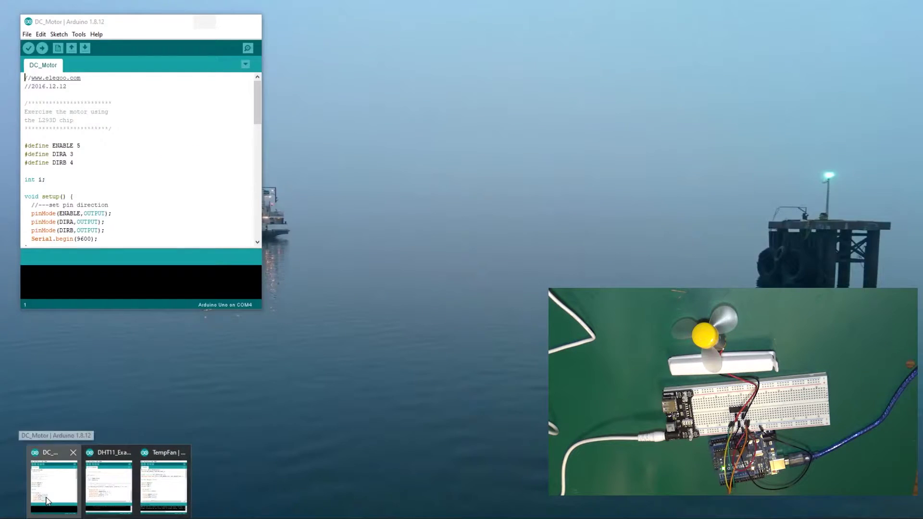
pyautogui.click(46, 501)
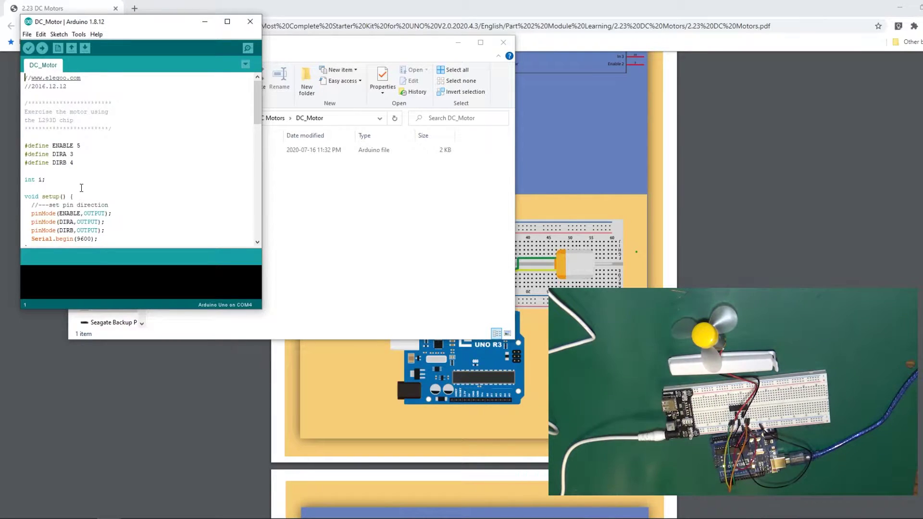
pyautogui.scroll(-7, 88, 93)
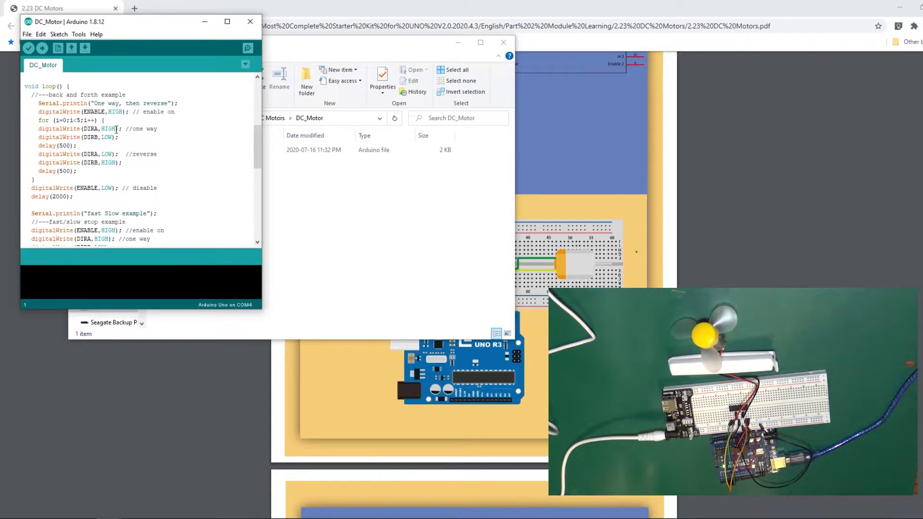
pyautogui.scroll(-2, 110, 183)
pyautogui.scroll(-2, 110, 183)
pyautogui.scroll(-2, 109, 182)
pyautogui.moveTo(31, 188); pyautogui.dragTo(168, 196)
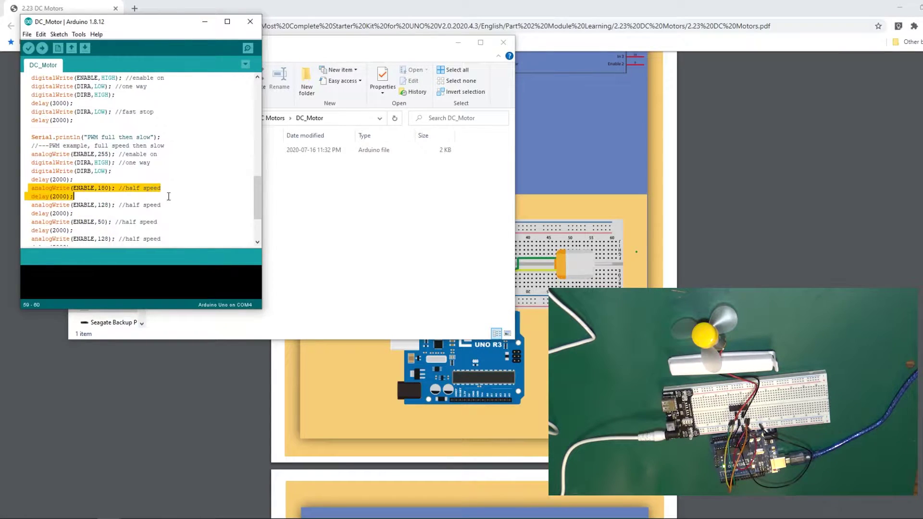
pyautogui.moveTo(193, 229); pyautogui.dragTo(181, 205)
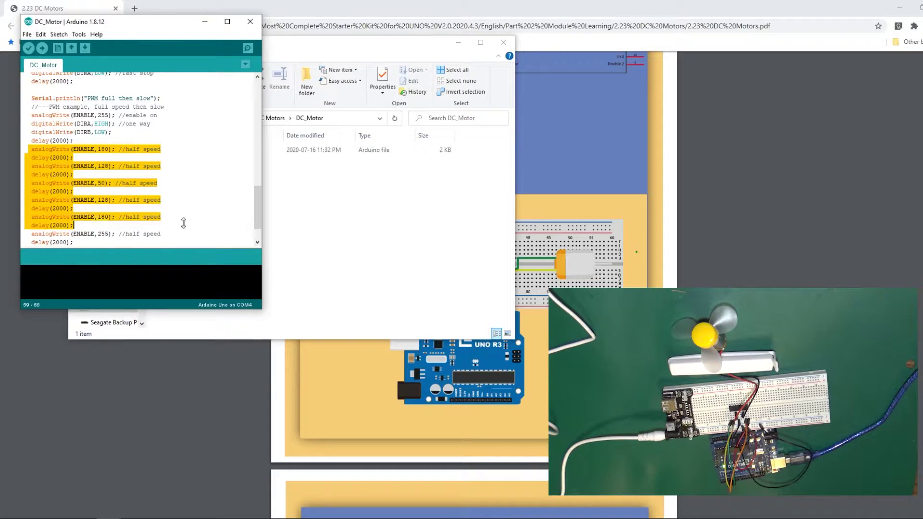
pyautogui.click(23, 153)
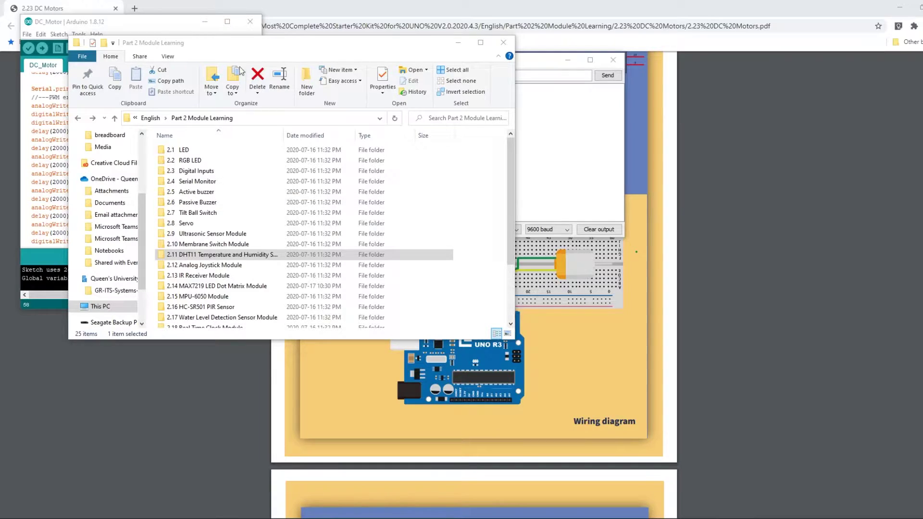
# Open the 2.11 DHT11 Temperature and Humidity Sensor folder and its lesson PDF
pyautogui.click(218, 39)
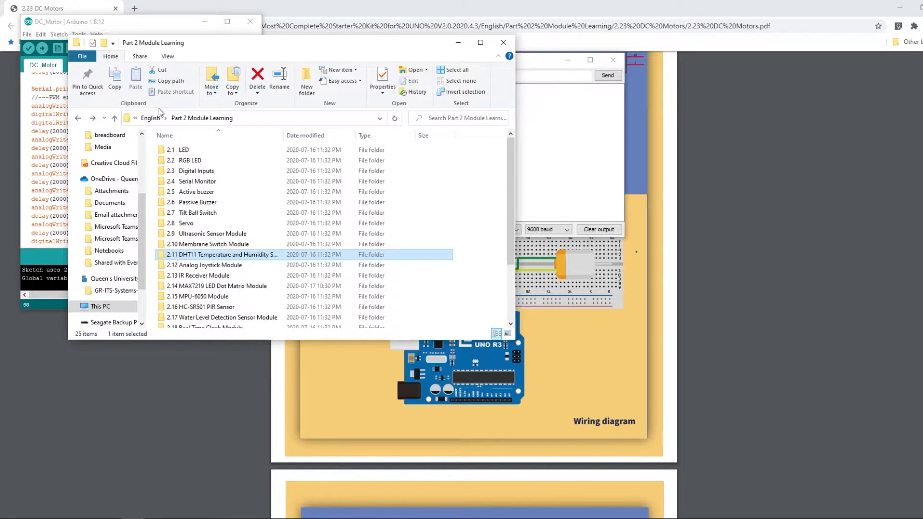
pyautogui.doubleClick(204, 255)
pyautogui.doubleClick(238, 161)
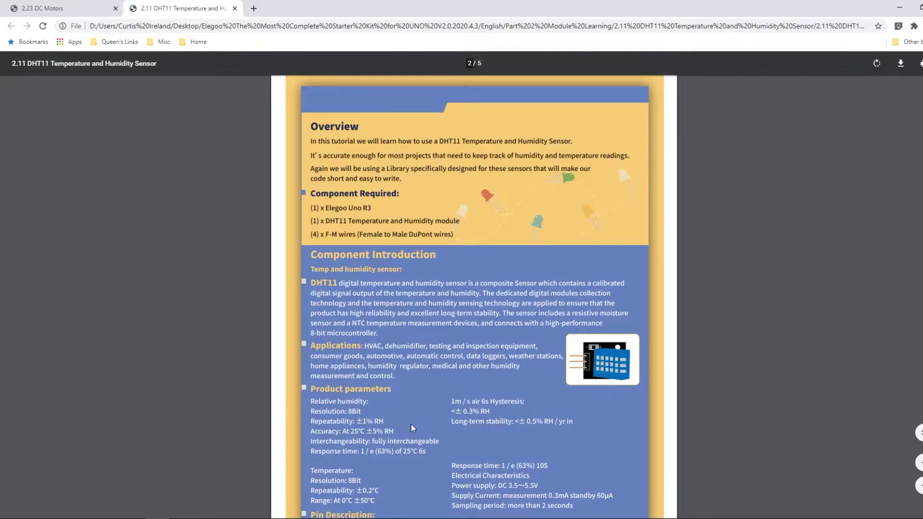
pyautogui.scroll(-3, 411, 423)
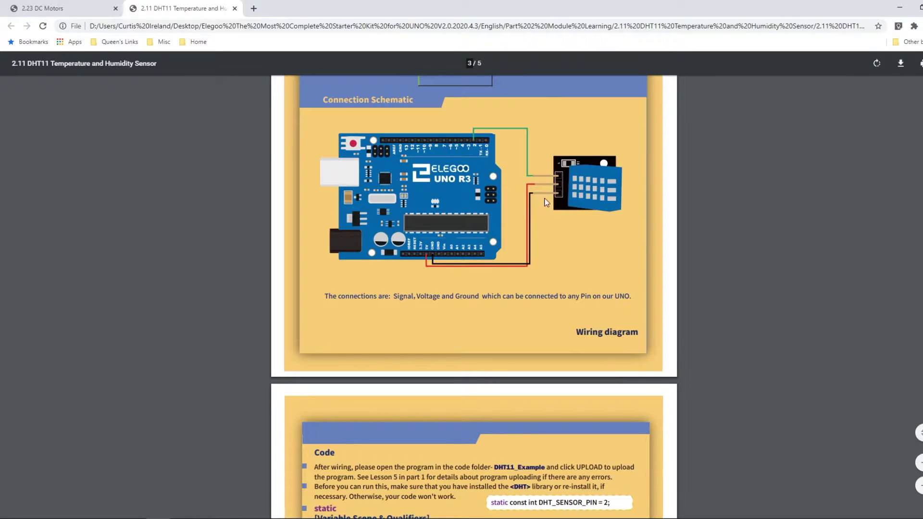
pyautogui.scroll(-1, 532, 226)
pyautogui.scroll(-1, 513, 214)
pyautogui.scroll(-2, 512, 215)
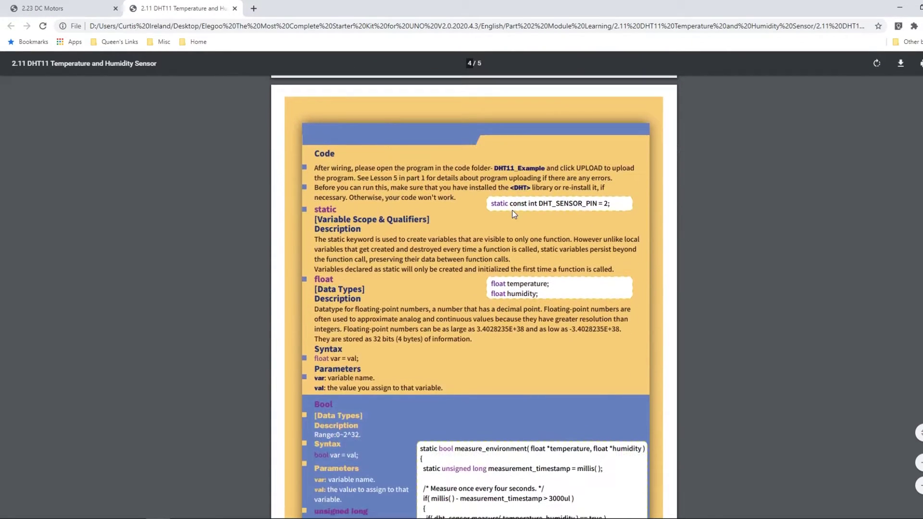
pyautogui.scroll(-1, 444, 106)
pyautogui.scroll(-1, 433, 115)
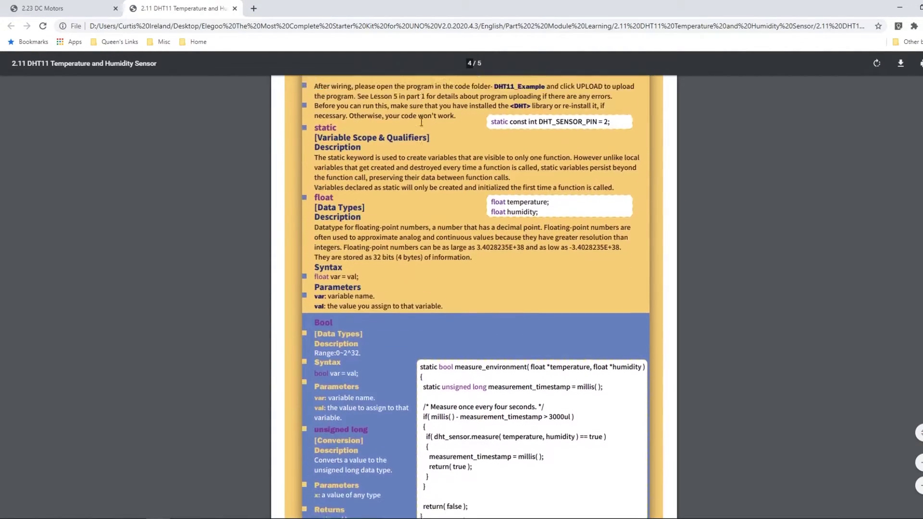
pyautogui.scroll(-1, 428, 119)
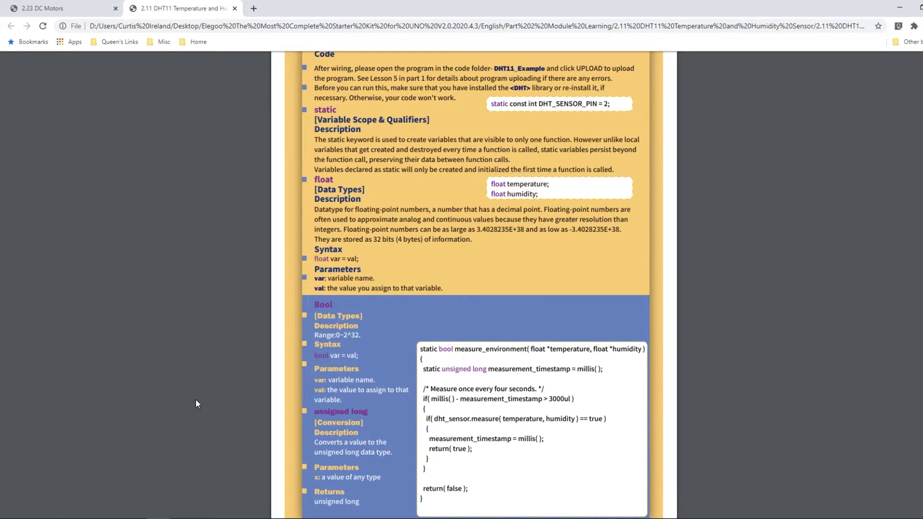
pyautogui.scroll(1, 545, 267)
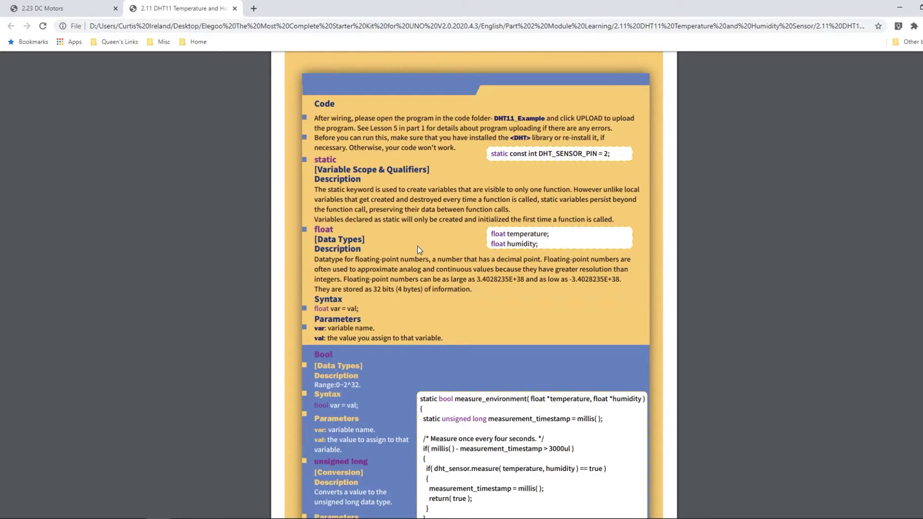
pyautogui.scroll(-2, 418, 246)
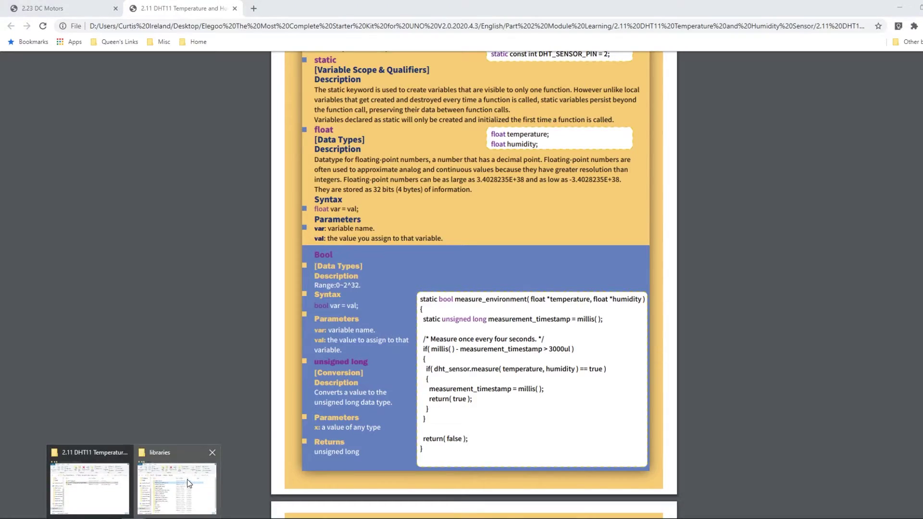
# Bring up the Arduino libraries folder window in File Explorer
pyautogui.click(187, 480)
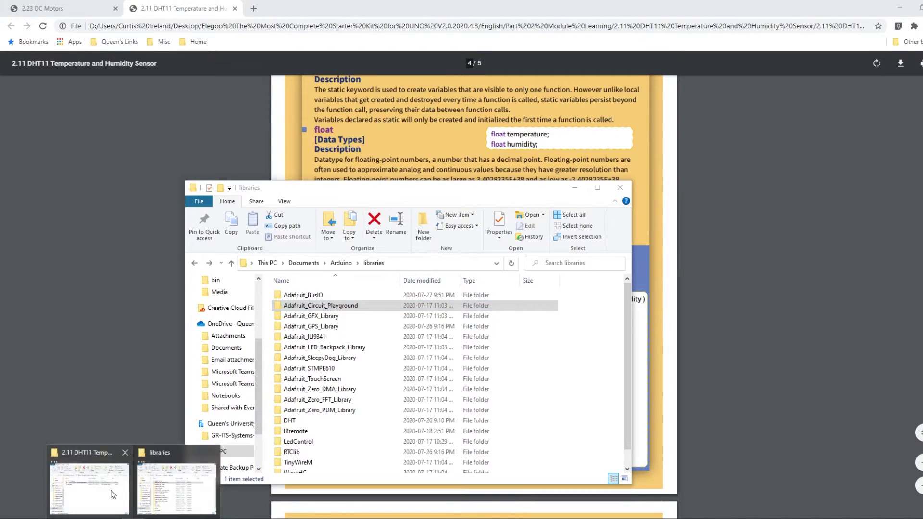
# Inspect the DHT.zip archive's contents, including dht_nonblocking.cpp and the examples folder
pyautogui.click(90, 491)
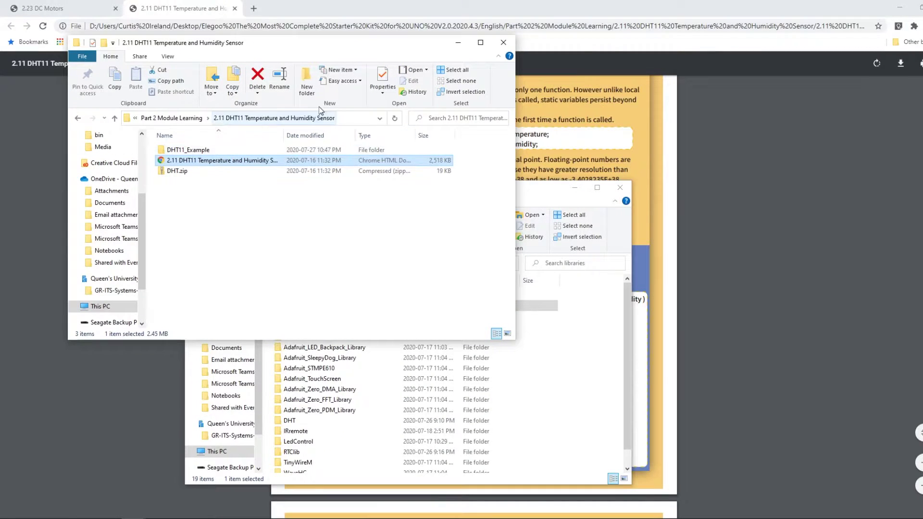
pyautogui.doubleClick(179, 173)
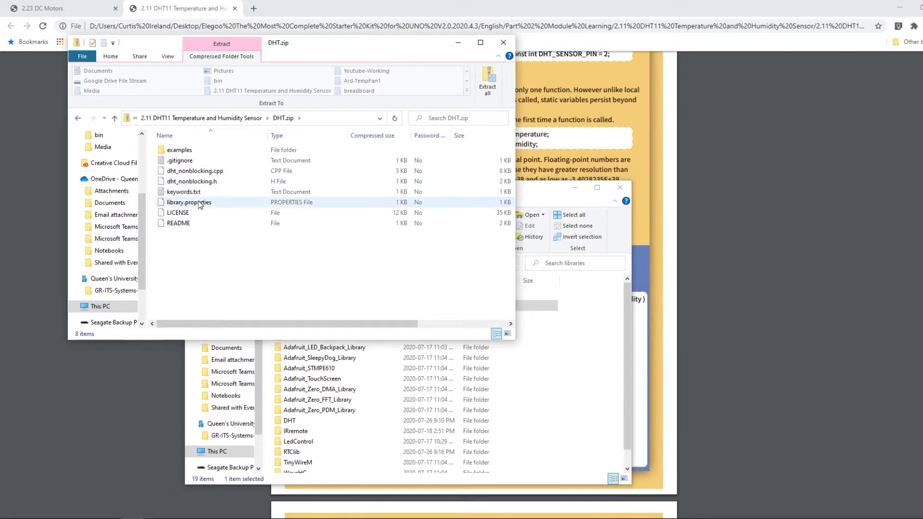
pyautogui.click(198, 174)
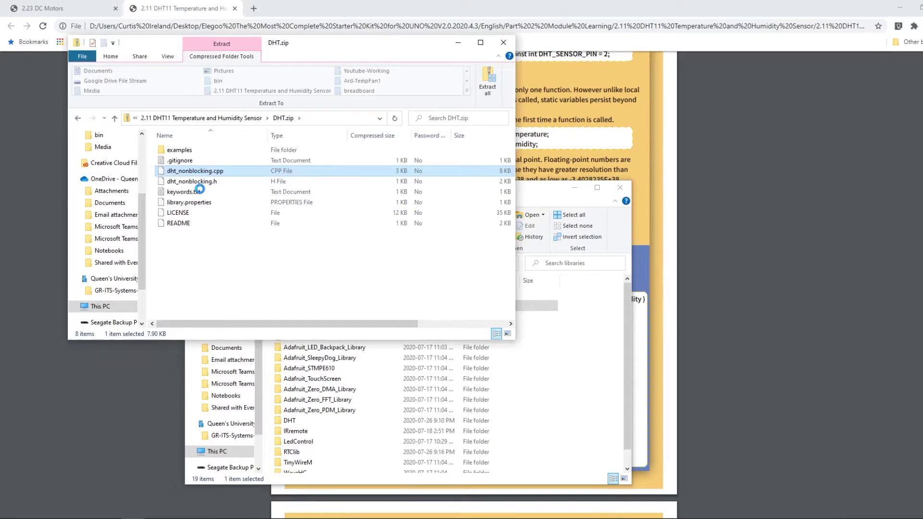
pyautogui.doubleClick(181, 150)
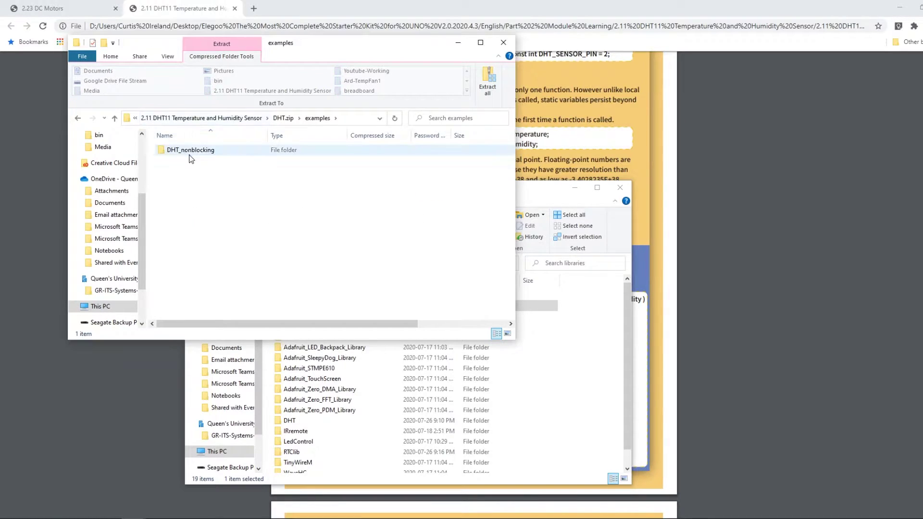
pyautogui.click(78, 119)
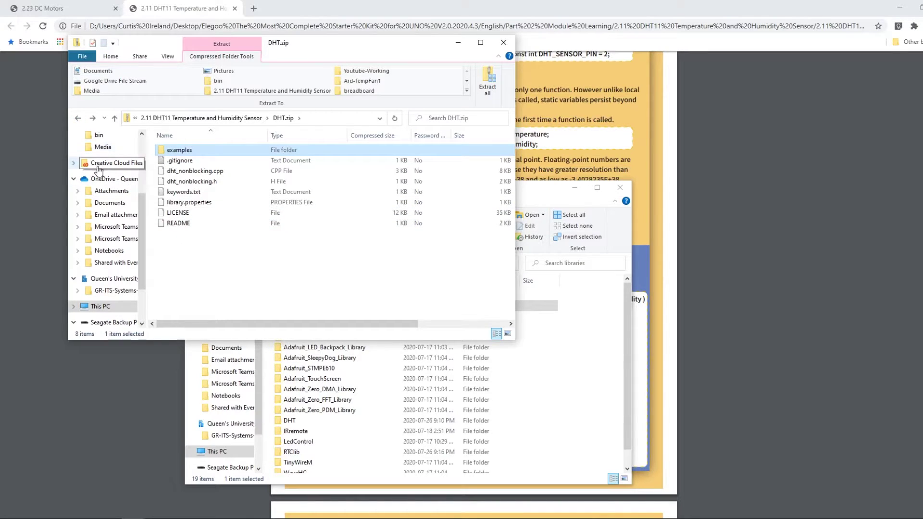
pyautogui.click(77, 119)
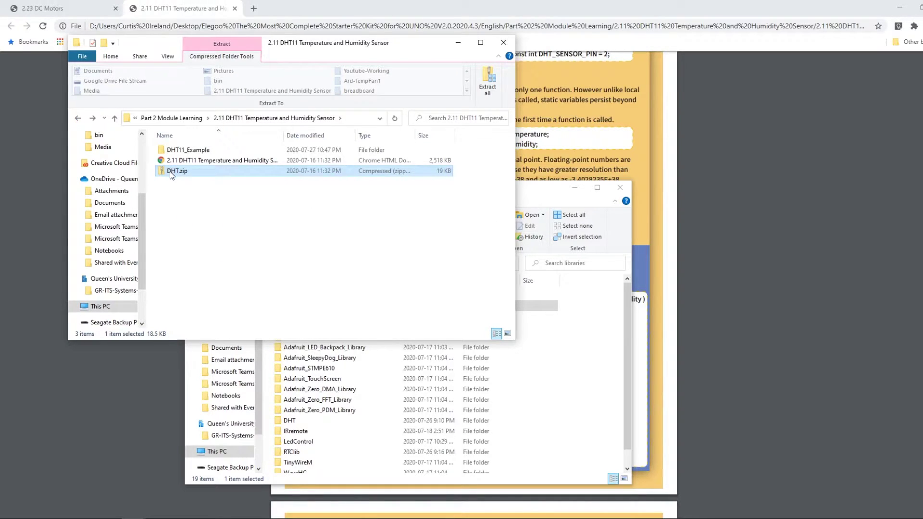
# Drag DHT.zip to the libraries folder, cancel extraction, and open the existing DHT folder
pyautogui.moveTo(170, 173)
pyautogui.mouseDown()
pyautogui.moveTo(541, 404)
pyautogui.moveTo(567, 365)
pyautogui.moveTo(577, 373)
pyautogui.mouseUp()
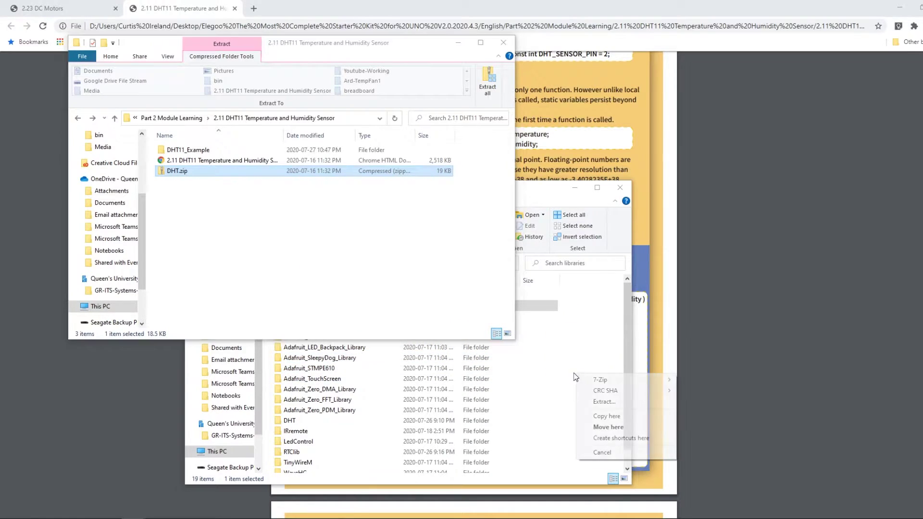
pyautogui.click(613, 402)
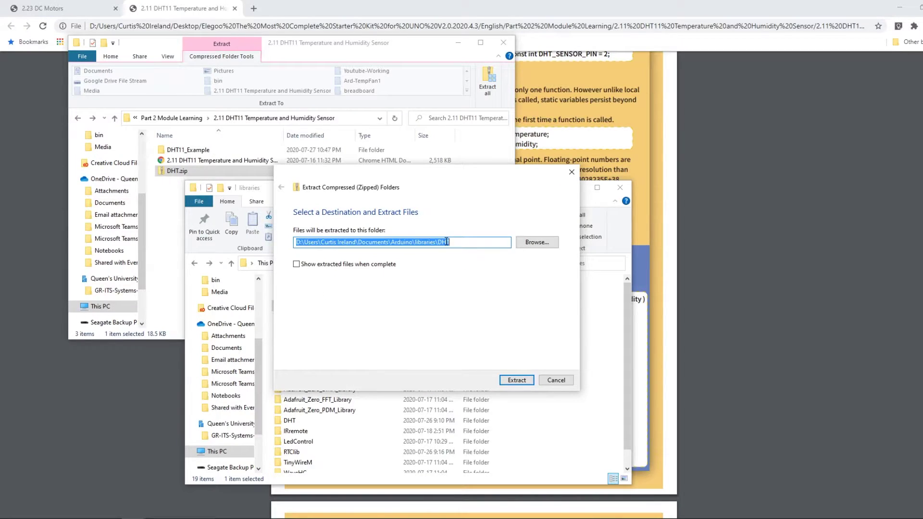
pyautogui.click(563, 381)
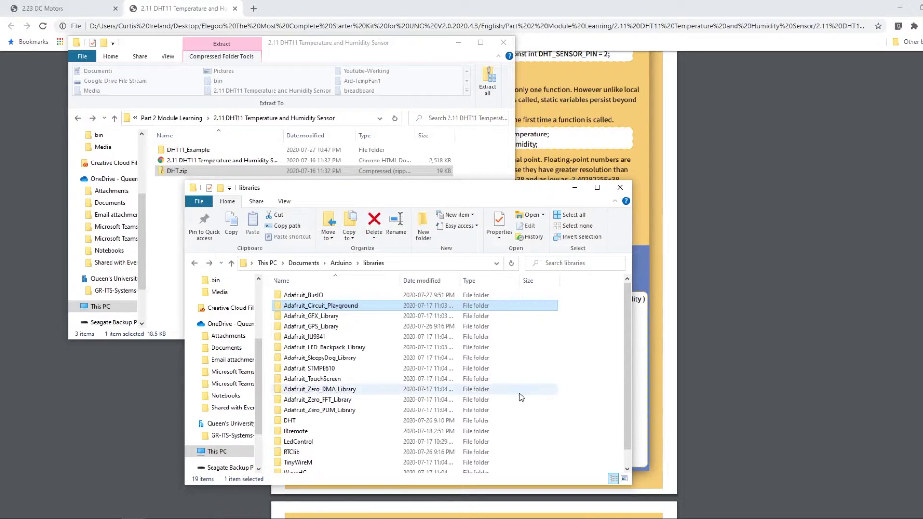
pyautogui.doubleClick(332, 420)
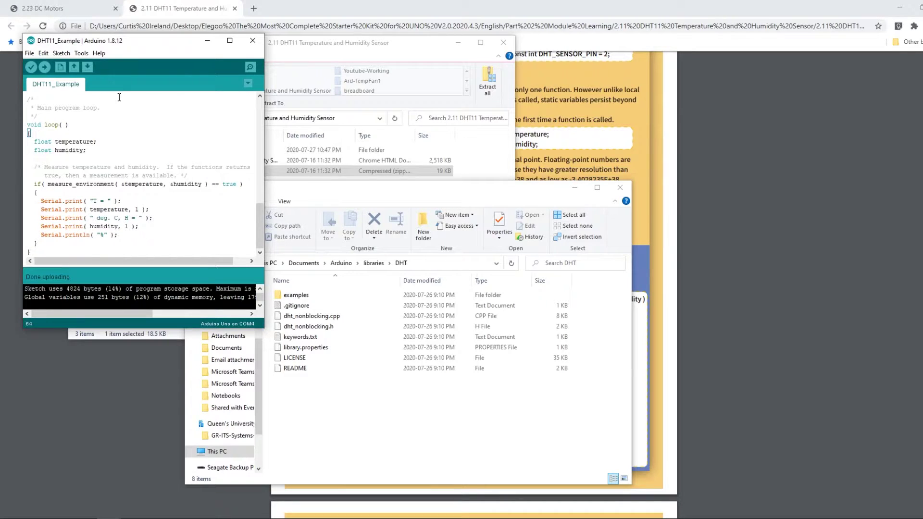
pyautogui.scroll(10, 186, 132)
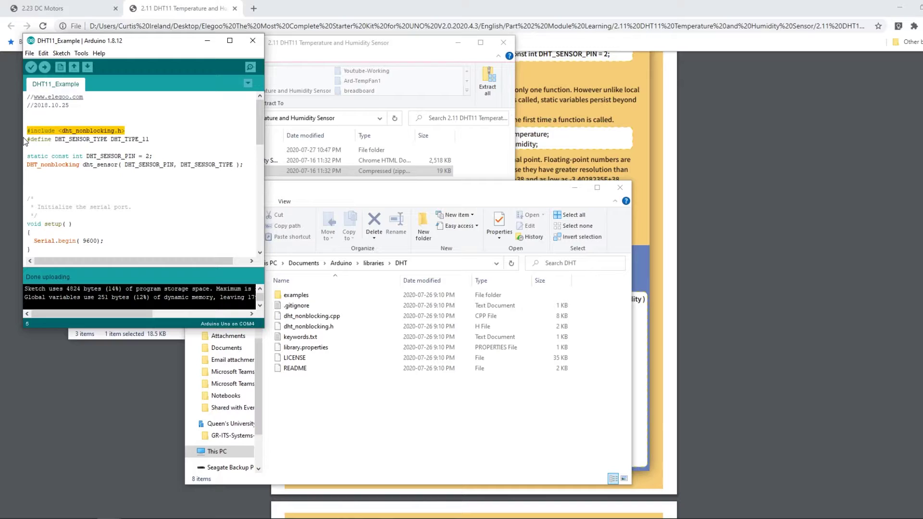
# Highlight the sensor type and pin definitions, the DHT_nonblocking declaration, and Serial in setup
pyautogui.moveTo(153, 157); pyautogui.dragTo(43, 138)
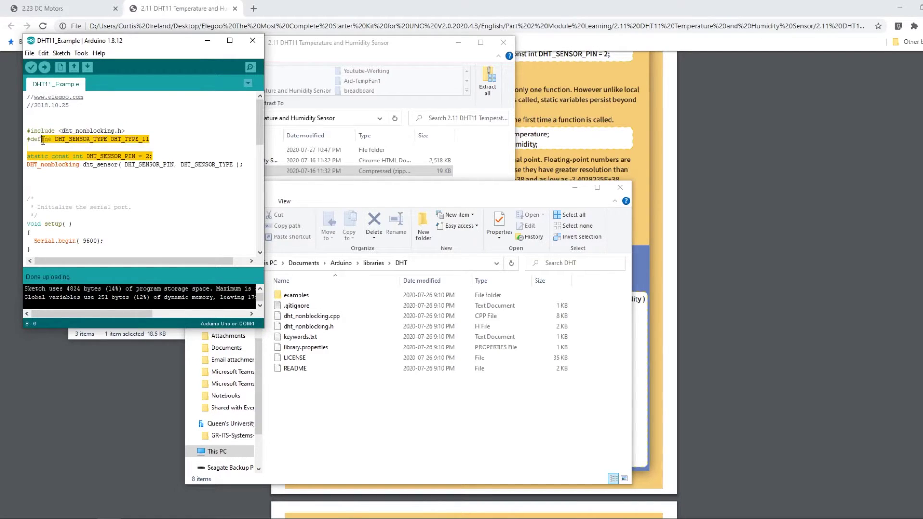
pyautogui.click(51, 165)
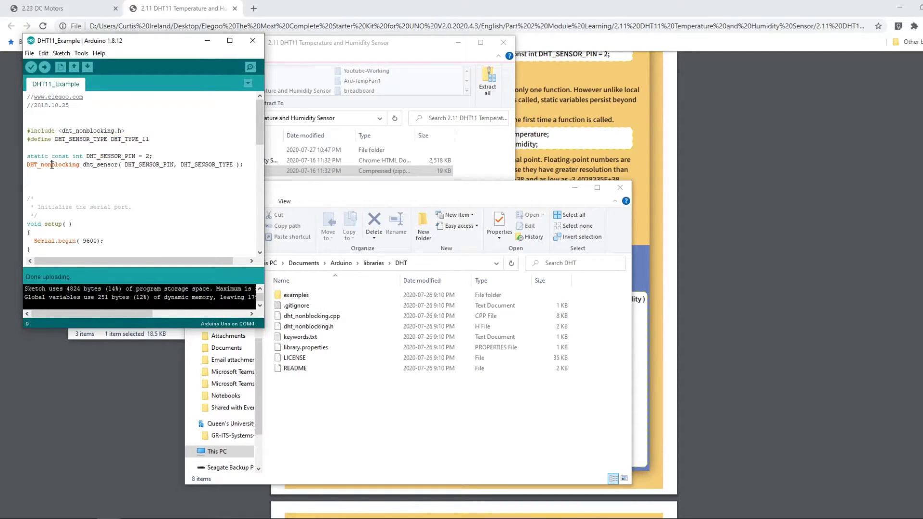
pyautogui.moveTo(26, 164); pyautogui.dragTo(232, 173)
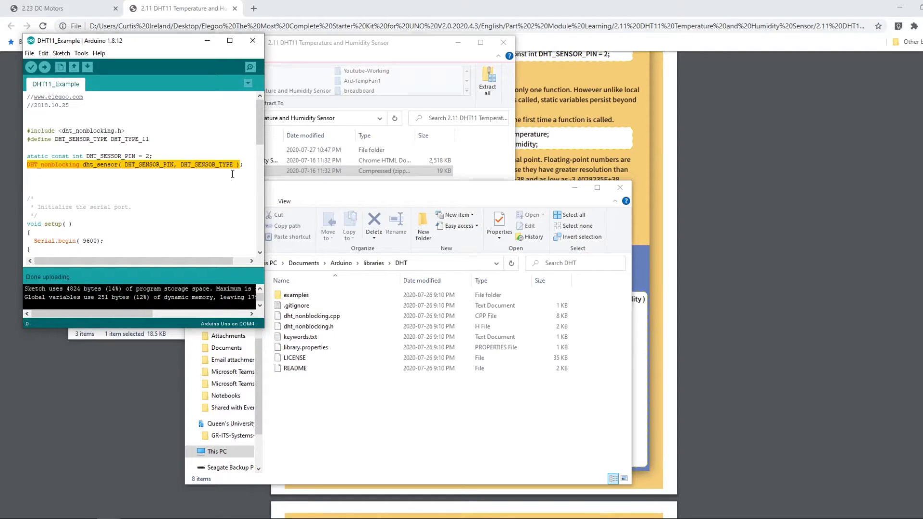
pyautogui.scroll(-3, 185, 180)
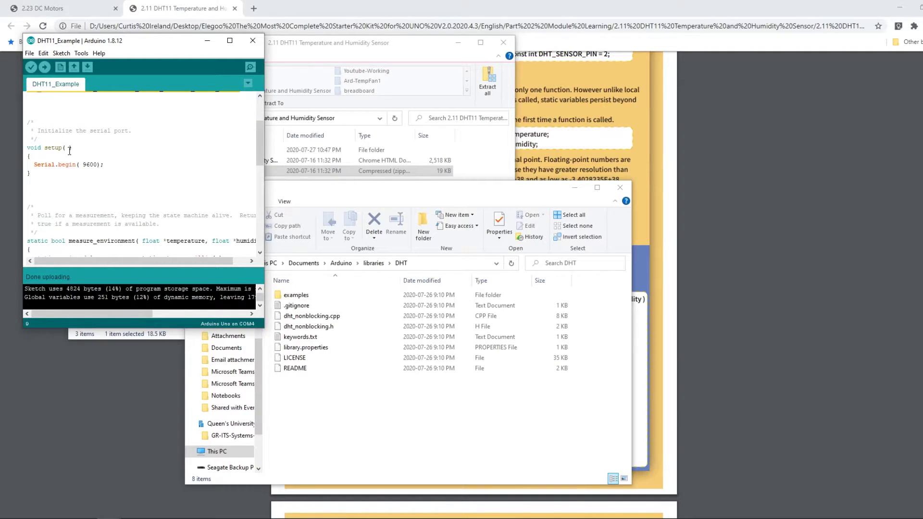
pyautogui.doubleClick(44, 165)
pyautogui.scroll(-4, 88, 169)
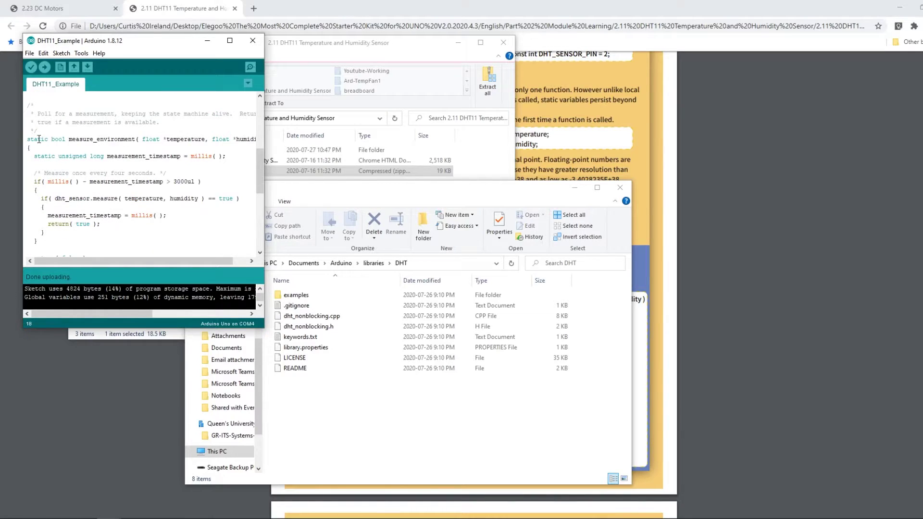
# Highlight the measure_environment block, the temperature/humidity floats, and the five reading-print lines
pyautogui.moveTo(28, 139)
pyautogui.mouseDown()
pyautogui.moveTo(215, 234)
pyautogui.moveTo(216, 249)
pyautogui.mouseUp()
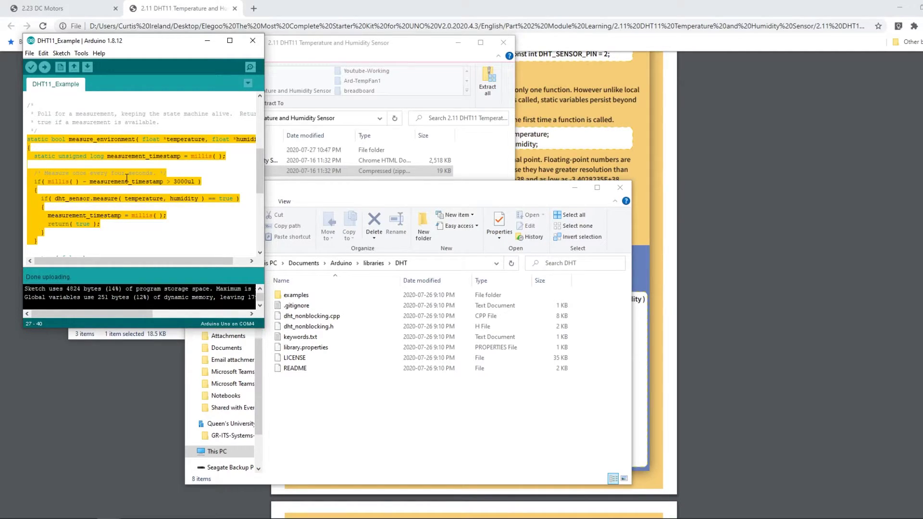
pyautogui.scroll(-1, 126, 178)
pyautogui.scroll(-2, 126, 178)
pyautogui.scroll(-2, 126, 178)
pyautogui.scroll(-2, 127, 177)
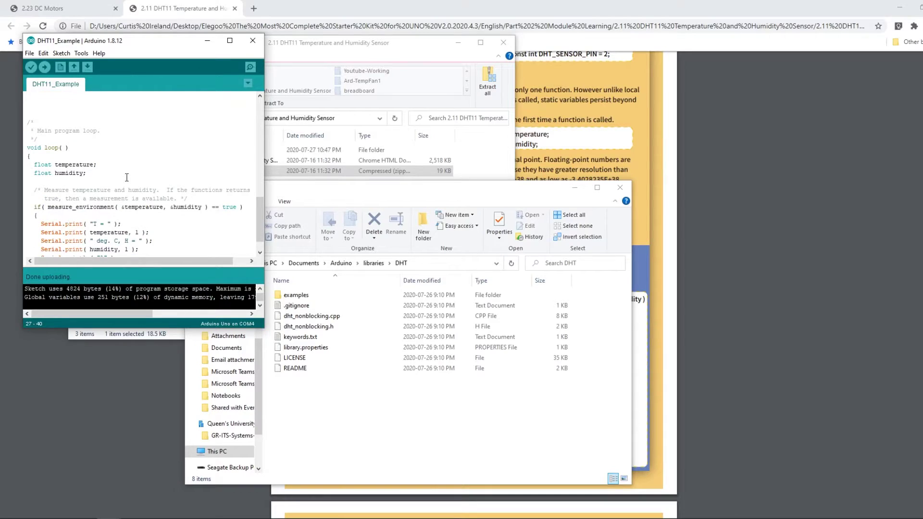
pyautogui.scroll(-1, 48, 142)
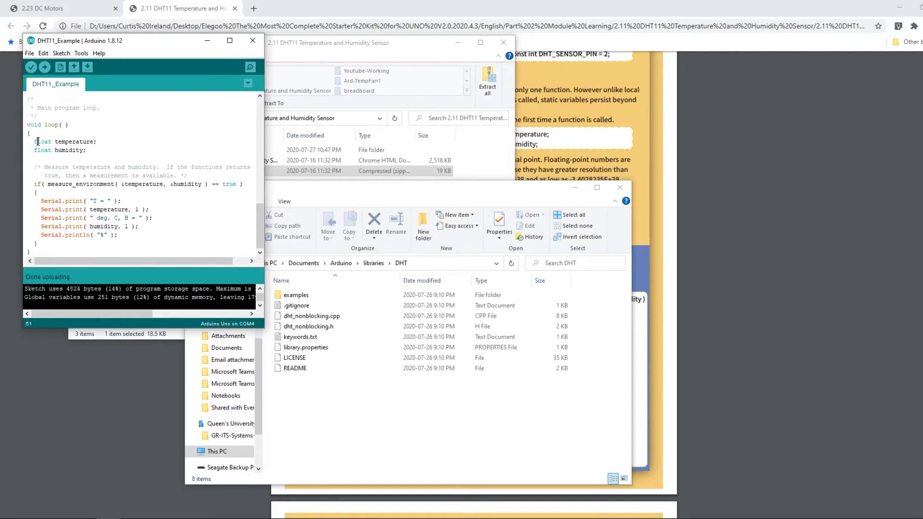
pyautogui.moveTo(36, 141); pyautogui.dragTo(129, 151)
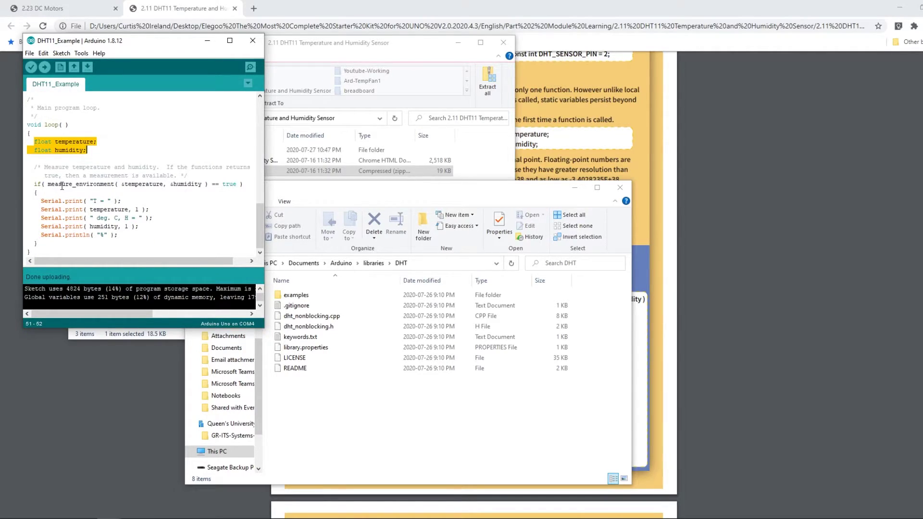
pyautogui.moveTo(48, 185); pyautogui.dragTo(228, 186)
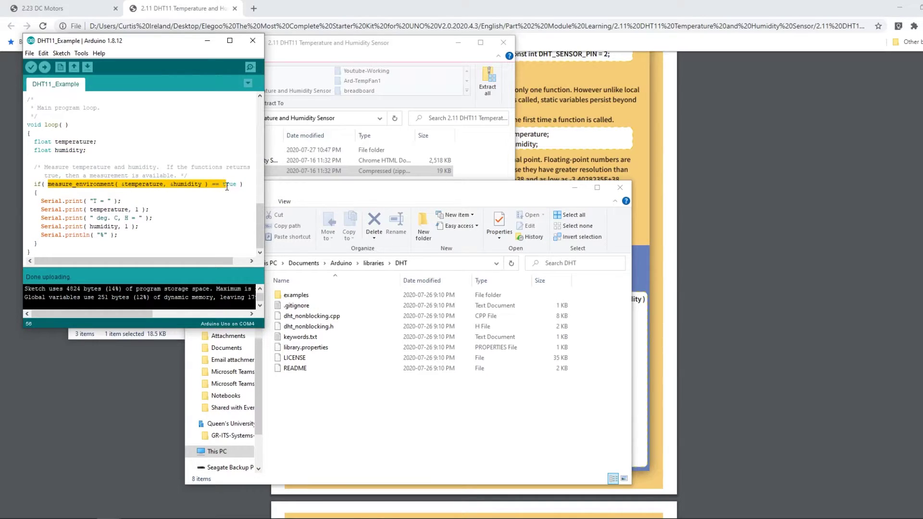
pyautogui.doubleClick(186, 185)
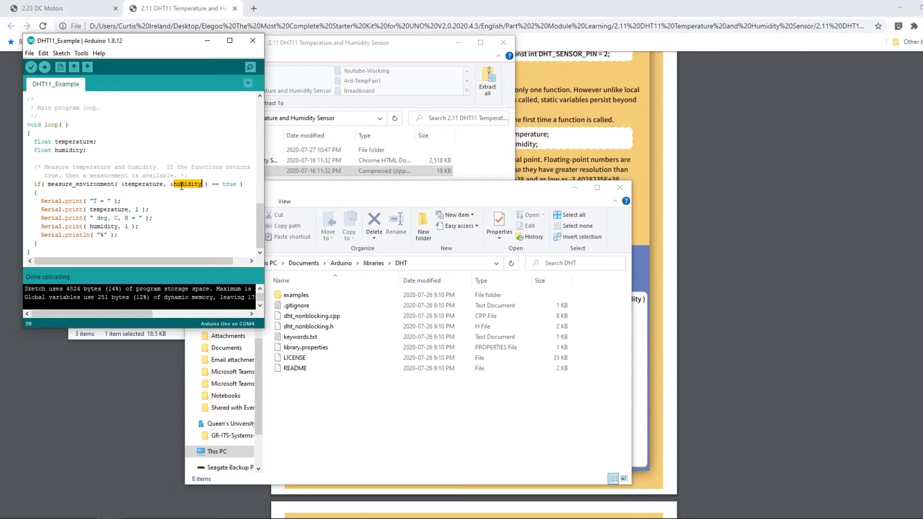
pyautogui.moveTo(40, 201); pyautogui.dragTo(157, 232)
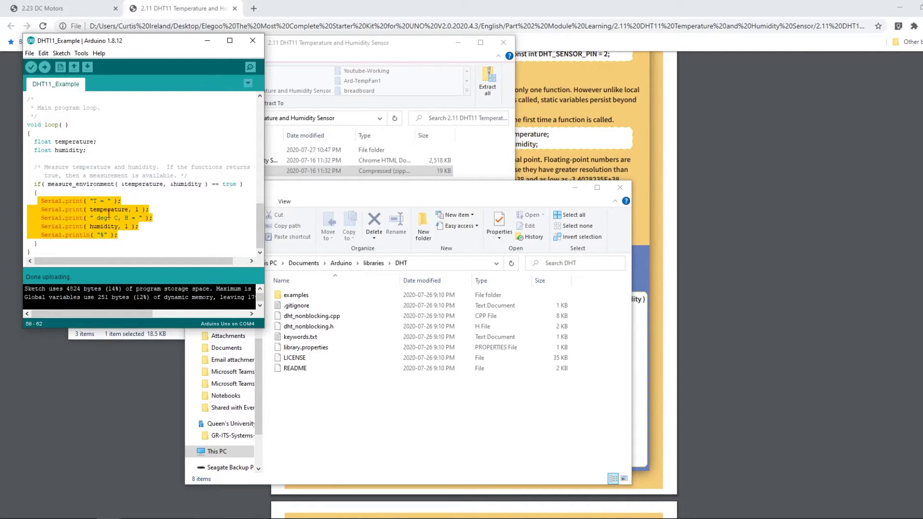
# View the first DHT11 temperature reading in Serial Monitor, then switch to the TempFan window
pyautogui.click(251, 67)
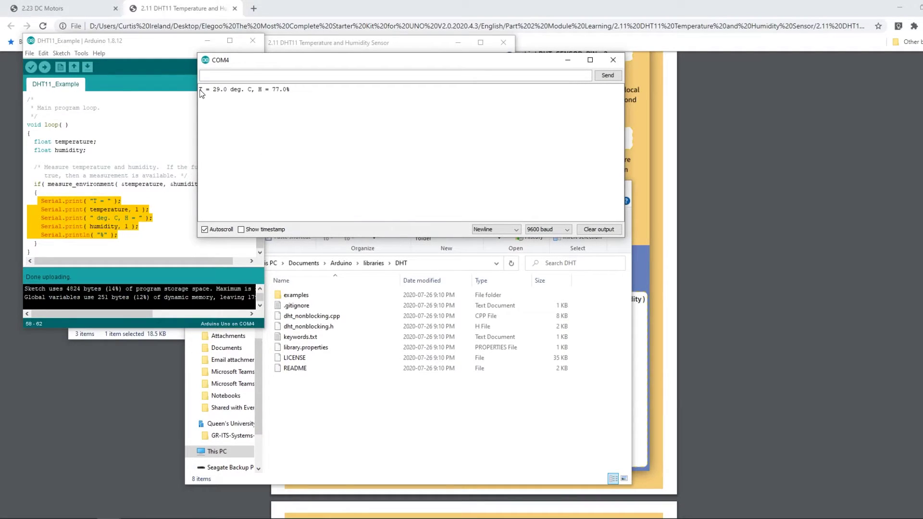
pyautogui.moveTo(200, 90); pyautogui.dragTo(289, 90)
pyautogui.click(180, 158)
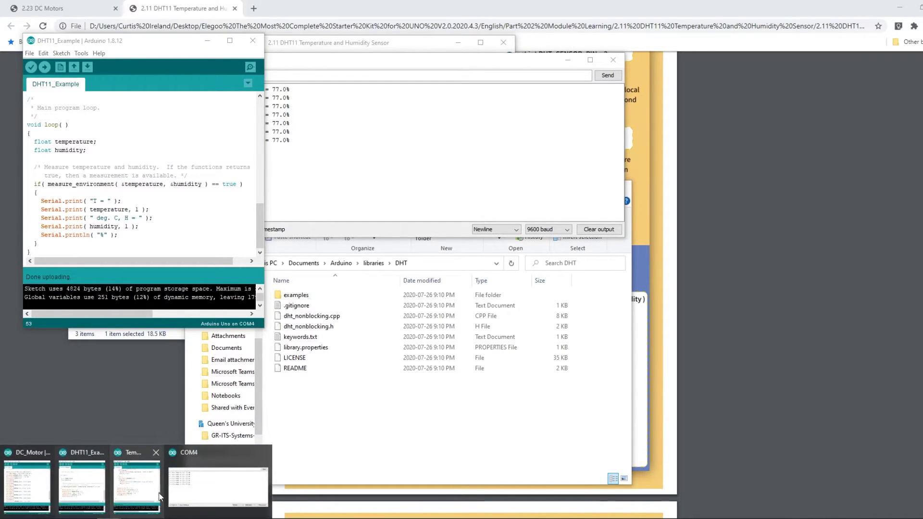
pyautogui.click(136, 481)
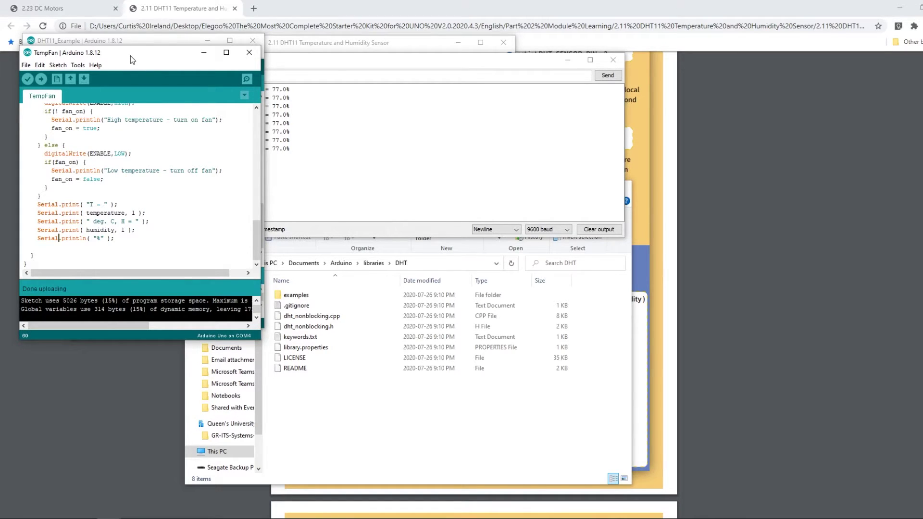
pyautogui.scroll(10, 151, 140)
pyautogui.scroll(10, 73, 114)
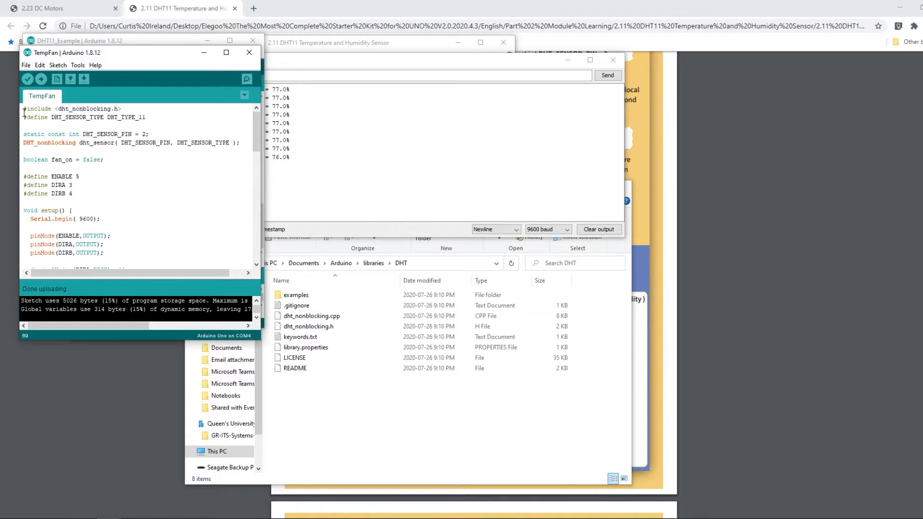
pyautogui.scroll(-2, 56, 185)
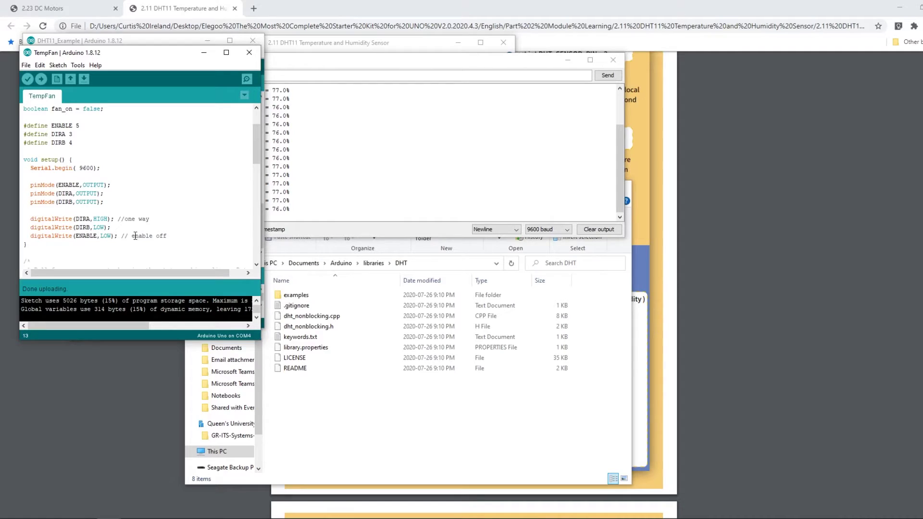
# Highlight the DIRA high and DIRB low motor direction lines in setup()
pyautogui.moveTo(31, 219); pyautogui.dragTo(116, 228)
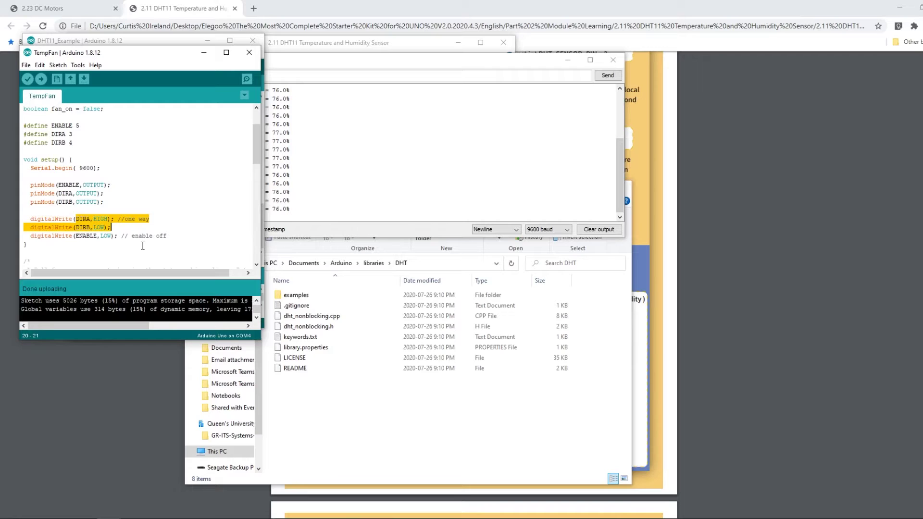
pyautogui.click(76, 238)
pyautogui.scroll(-6, 58, 187)
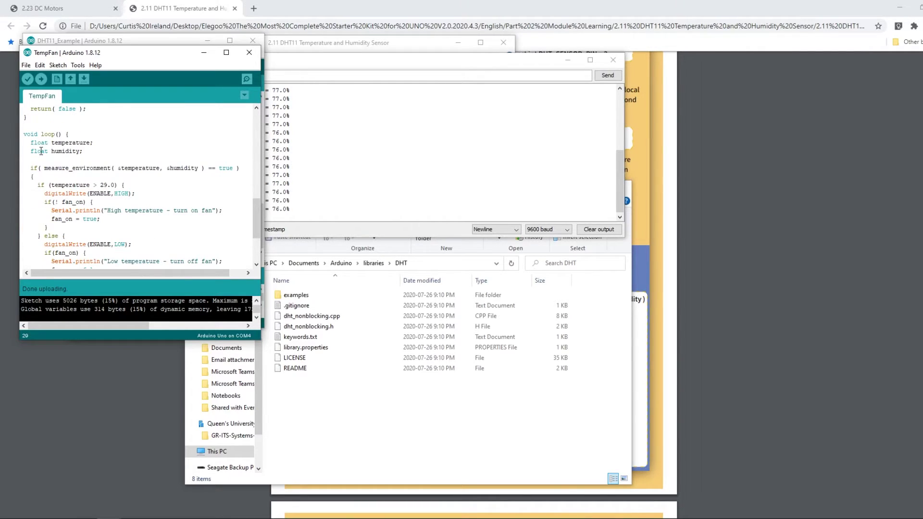
pyautogui.moveTo(30, 142); pyautogui.dragTo(85, 152)
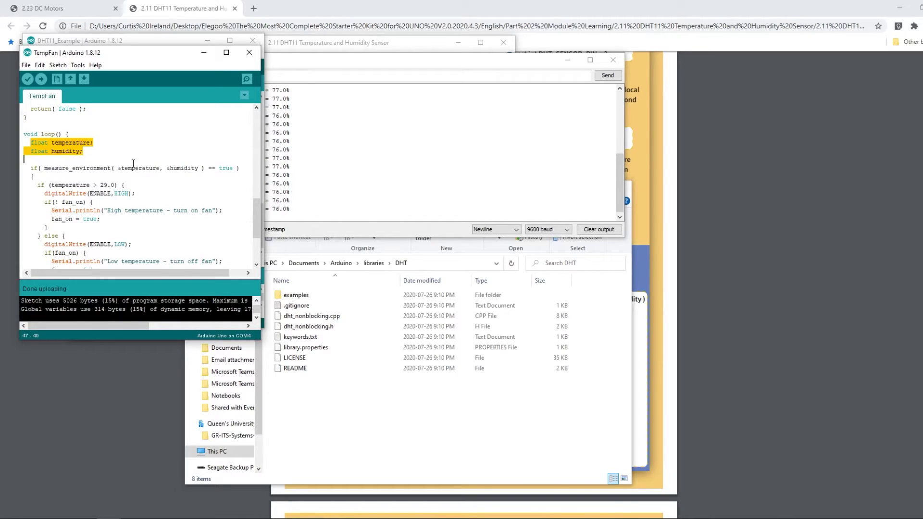
pyautogui.moveTo(117, 168); pyautogui.dragTo(125, 173)
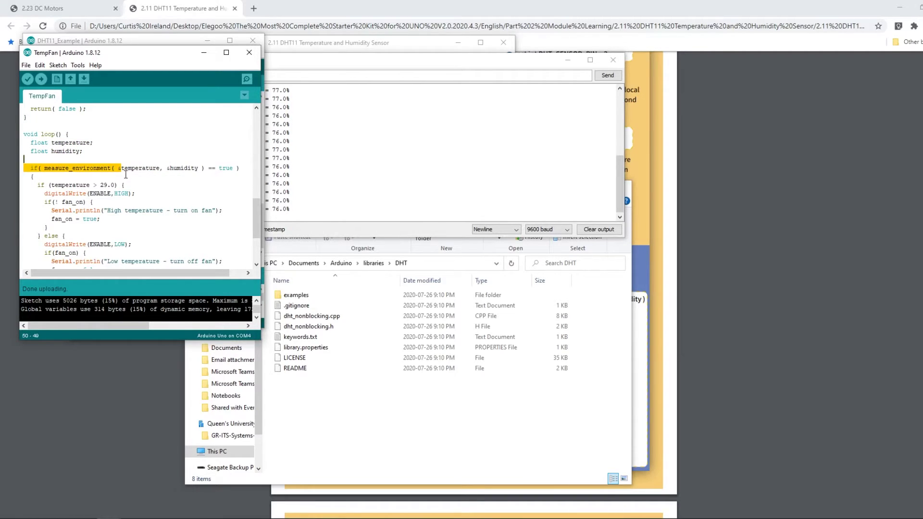
pyautogui.click(189, 168)
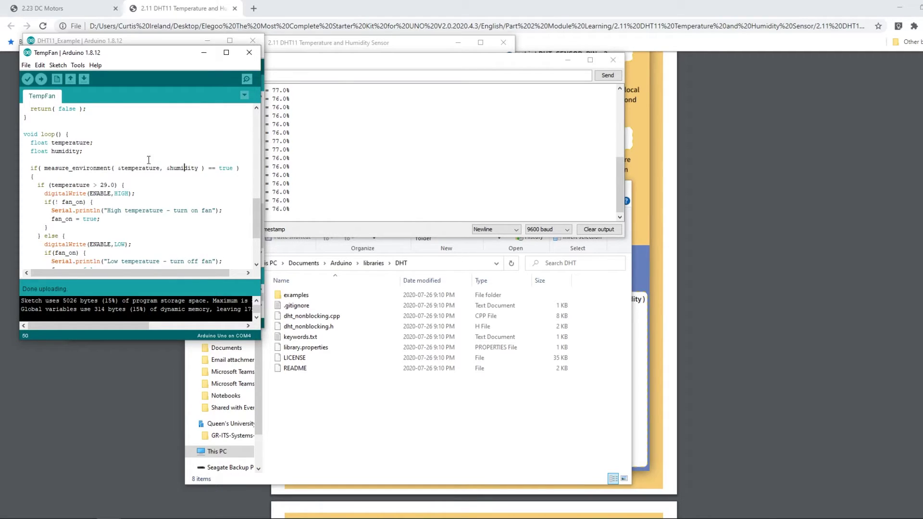
pyautogui.moveTo(170, 167); pyautogui.dragTo(182, 166)
pyautogui.click(194, 168)
pyautogui.moveTo(88, 193); pyautogui.dragTo(128, 196)
pyautogui.scroll(-2, 111, 216)
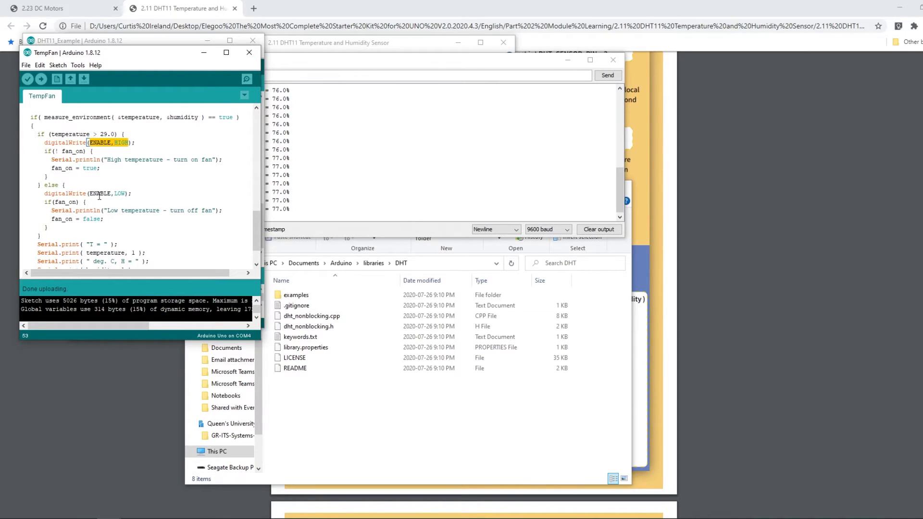
pyautogui.moveTo(88, 194); pyautogui.dragTo(126, 194)
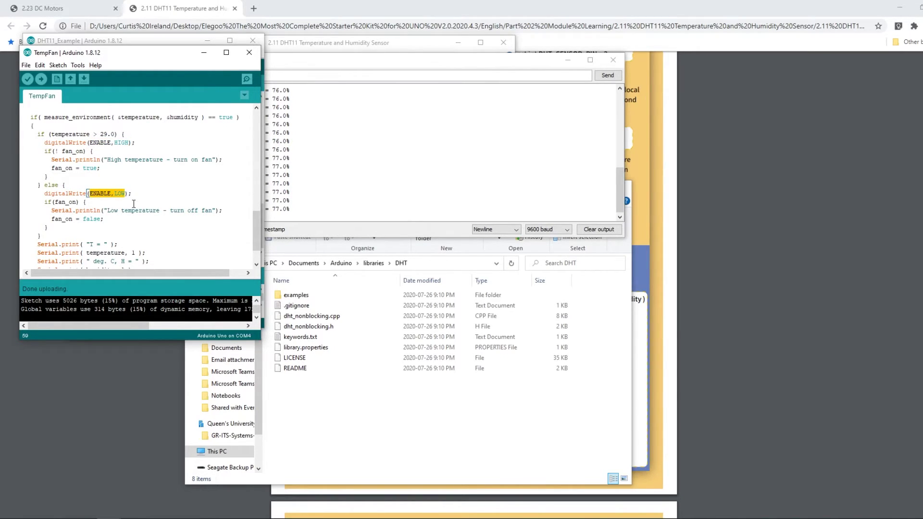
pyautogui.click(62, 202)
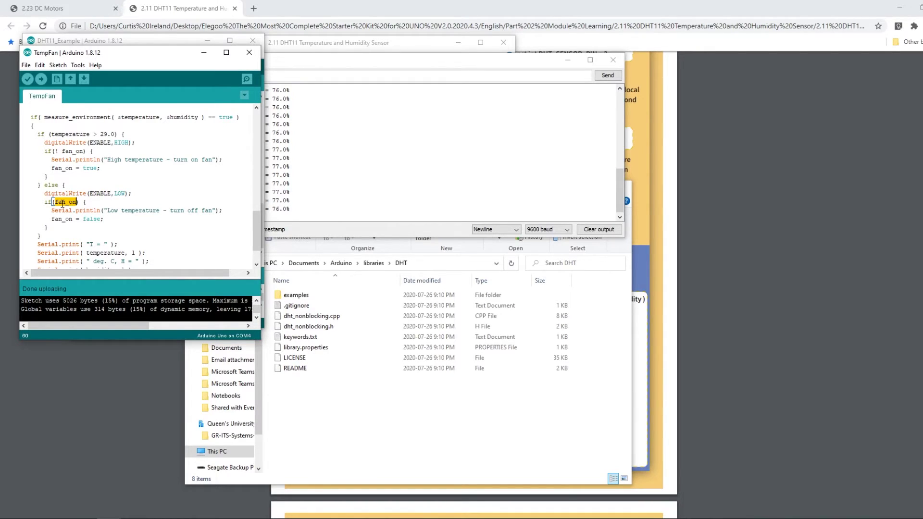
pyautogui.click(121, 210)
pyautogui.hotkey('shift', 'End')
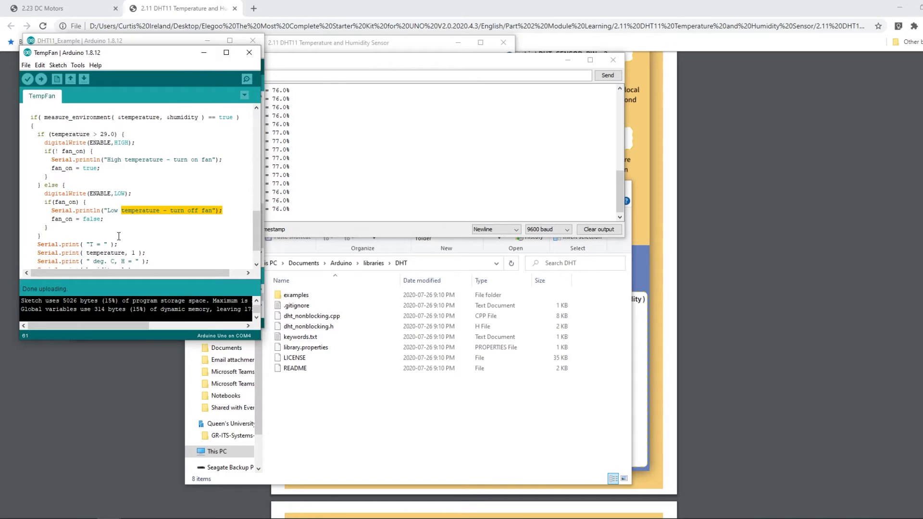
pyautogui.doubleClick(97, 219)
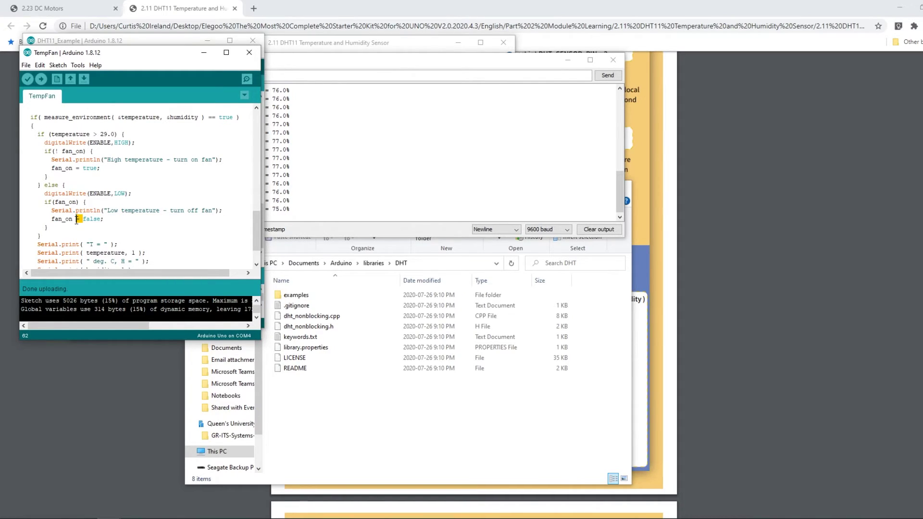
pyautogui.scroll(-2, 152, 226)
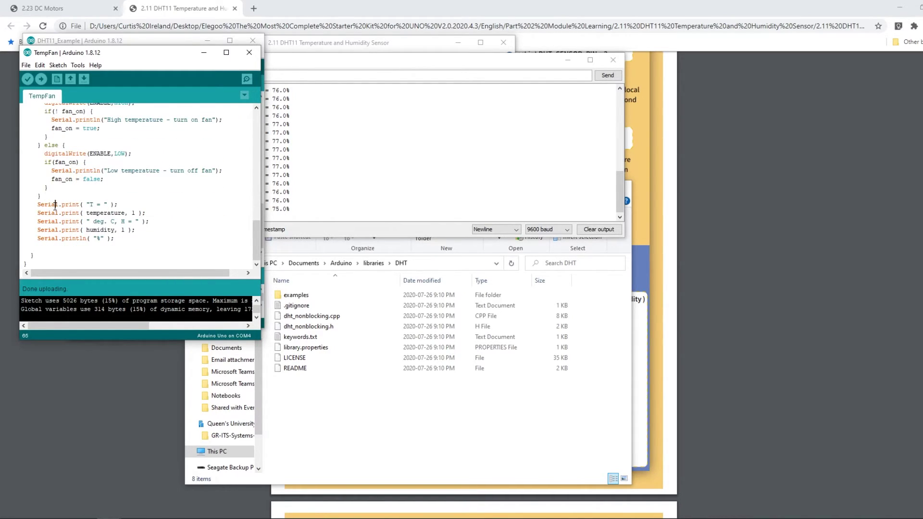
pyautogui.moveTo(55, 205)
pyautogui.mouseDown()
pyautogui.moveTo(156, 230)
pyautogui.moveTo(159, 241)
pyautogui.mouseUp()
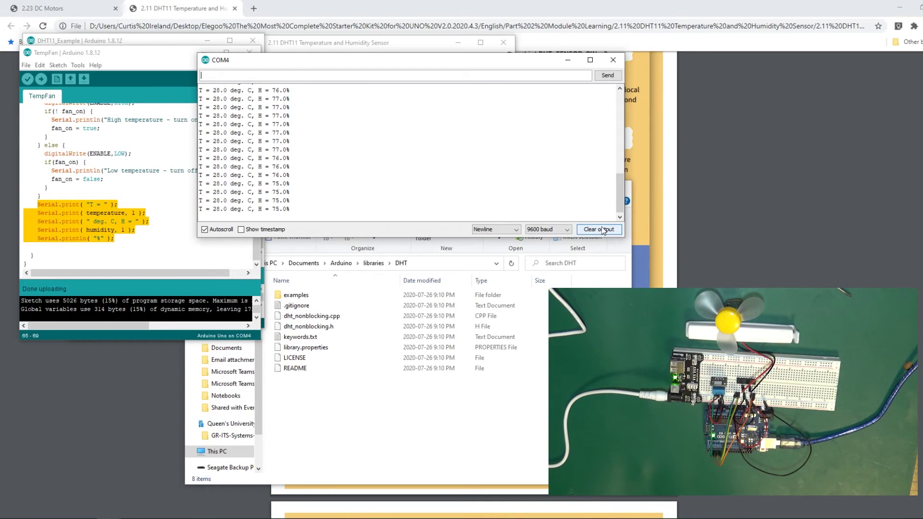
# Clear the serial output and highlight the fan on/off messages near 30 °C and 29 °C
pyautogui.click(599, 229)
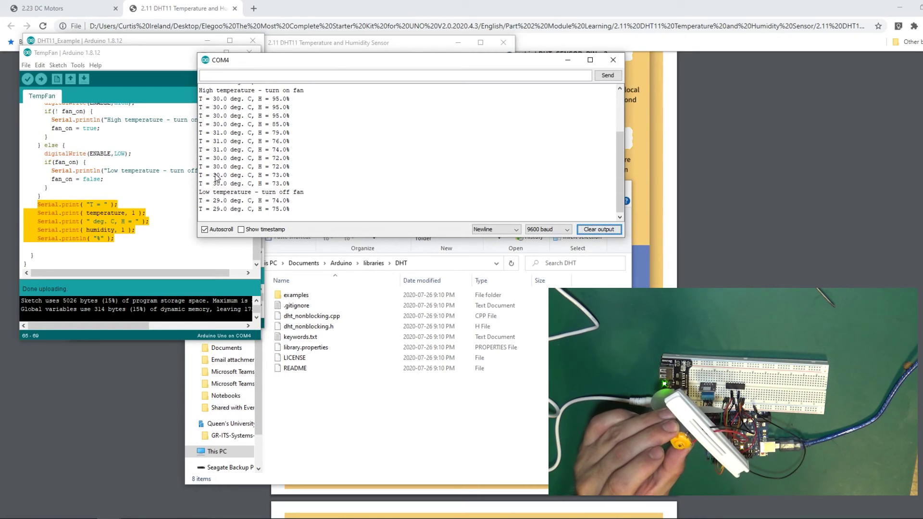
pyautogui.moveTo(229, 195); pyautogui.dragTo(307, 209)
pyautogui.click(258, 190)
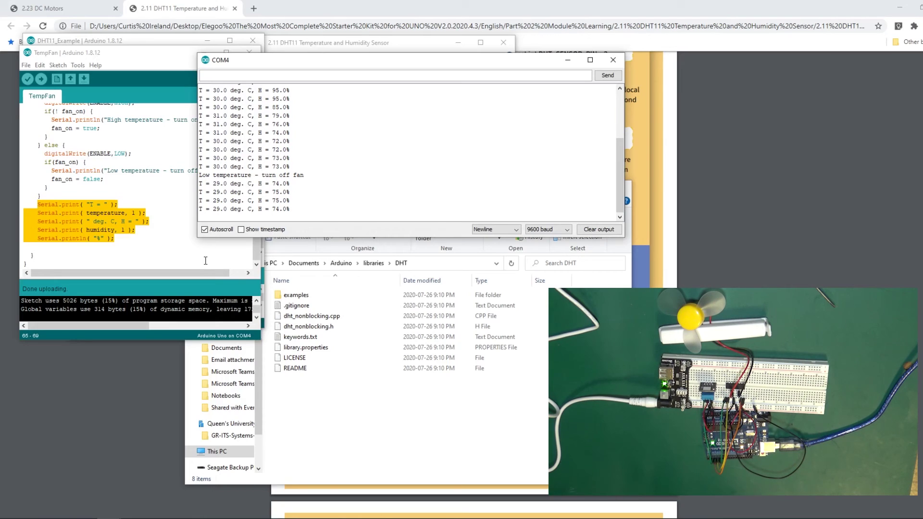